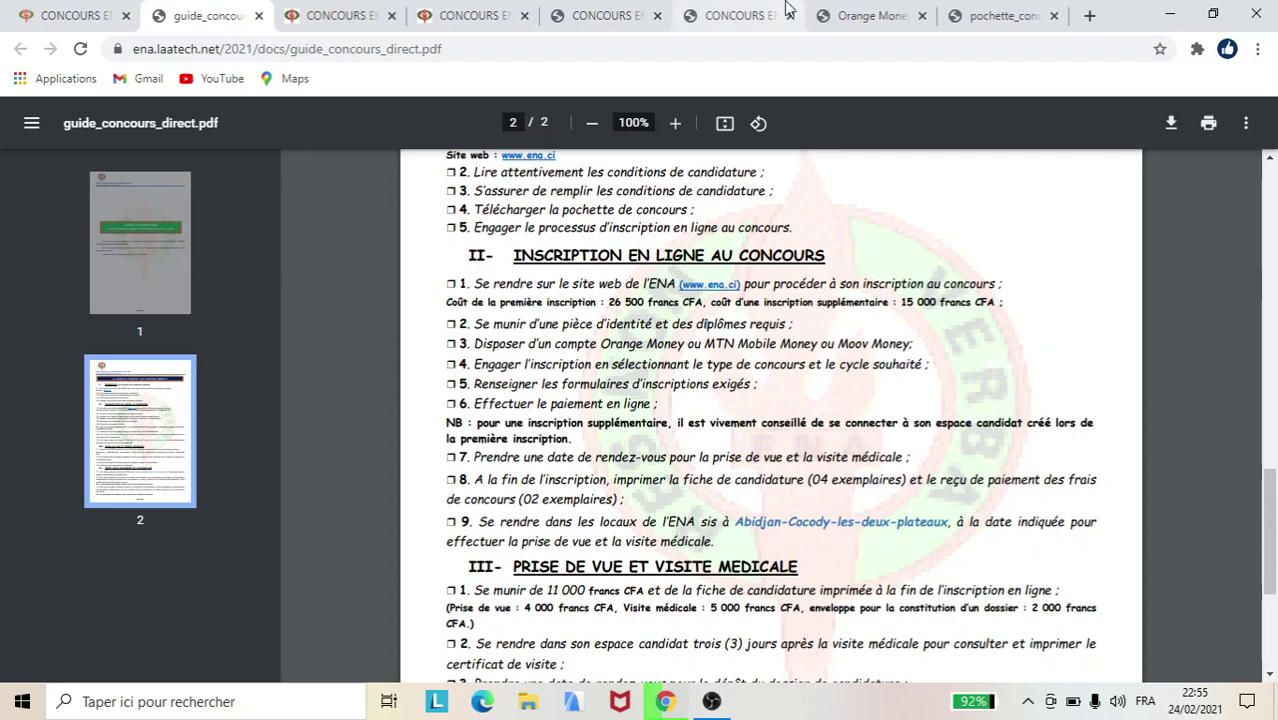
Choose the direct competitions on the ENA online registration page and switch to the tab with the prefilled candidate identity form
{"action": "left_click", "coordinate": [320, 12]}
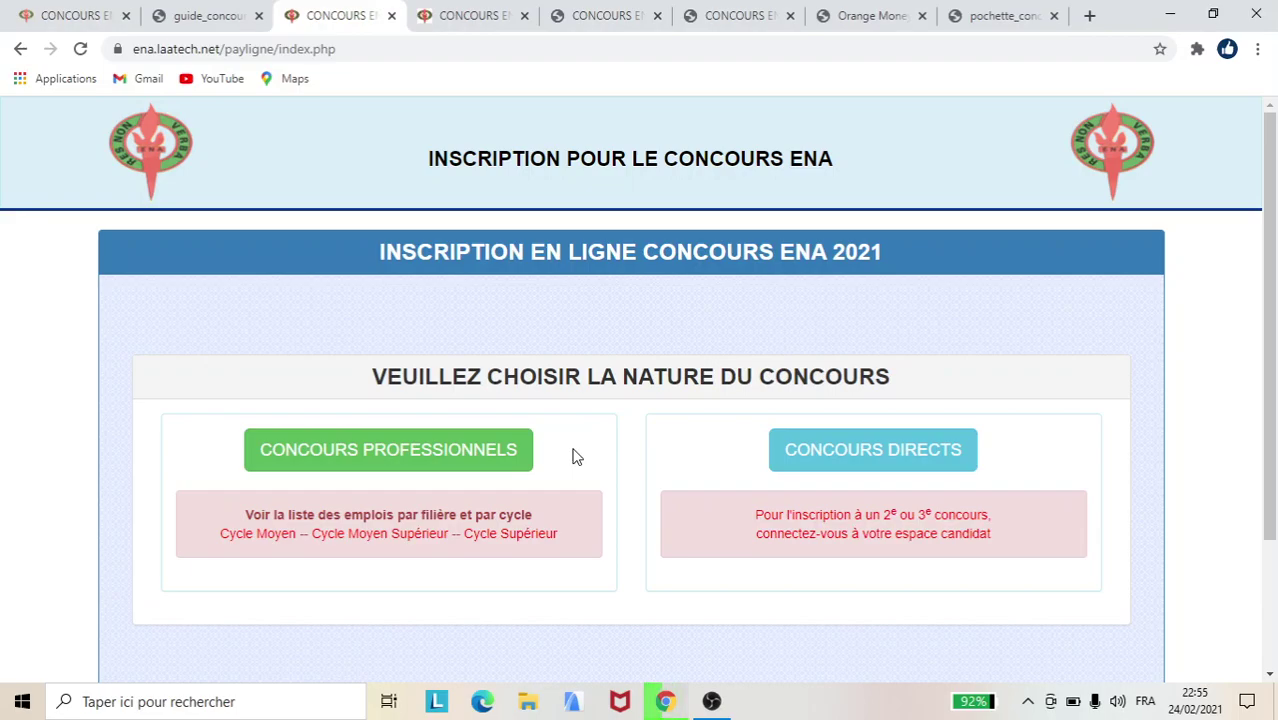
{"action": "left_click", "coordinate": [955, 455]}
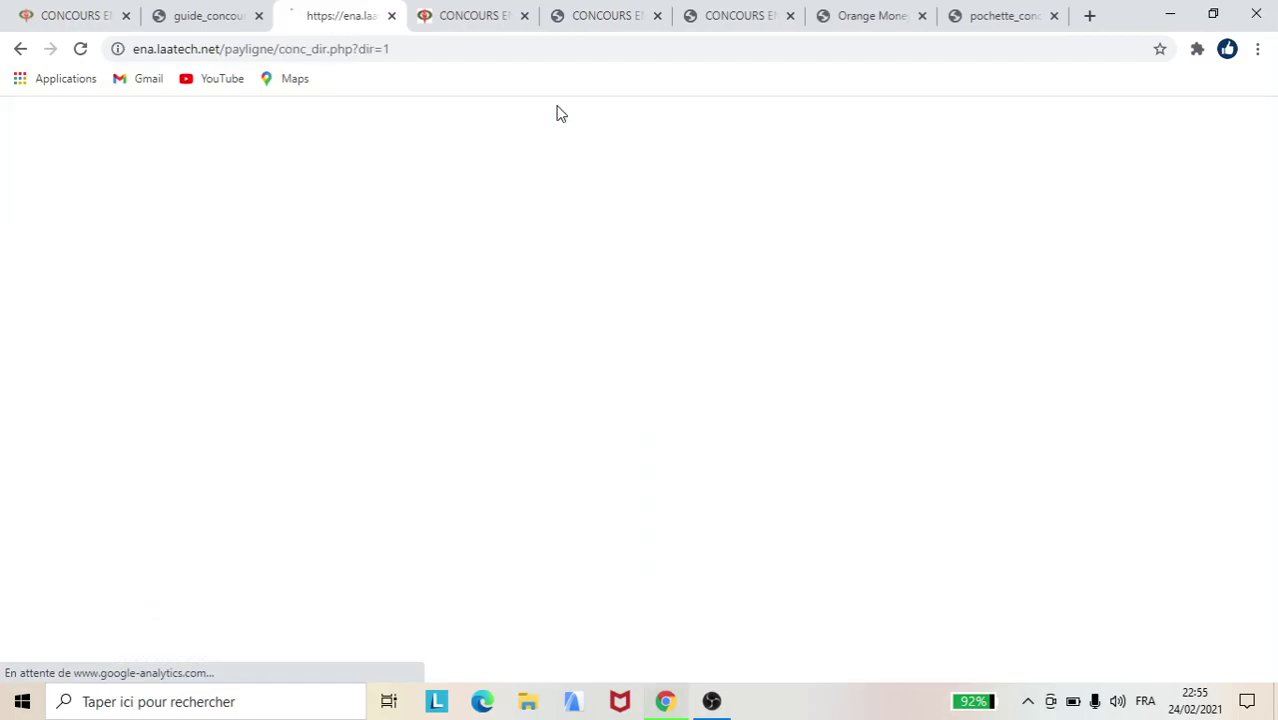
{"action": "left_click", "coordinate": [467, 8]}
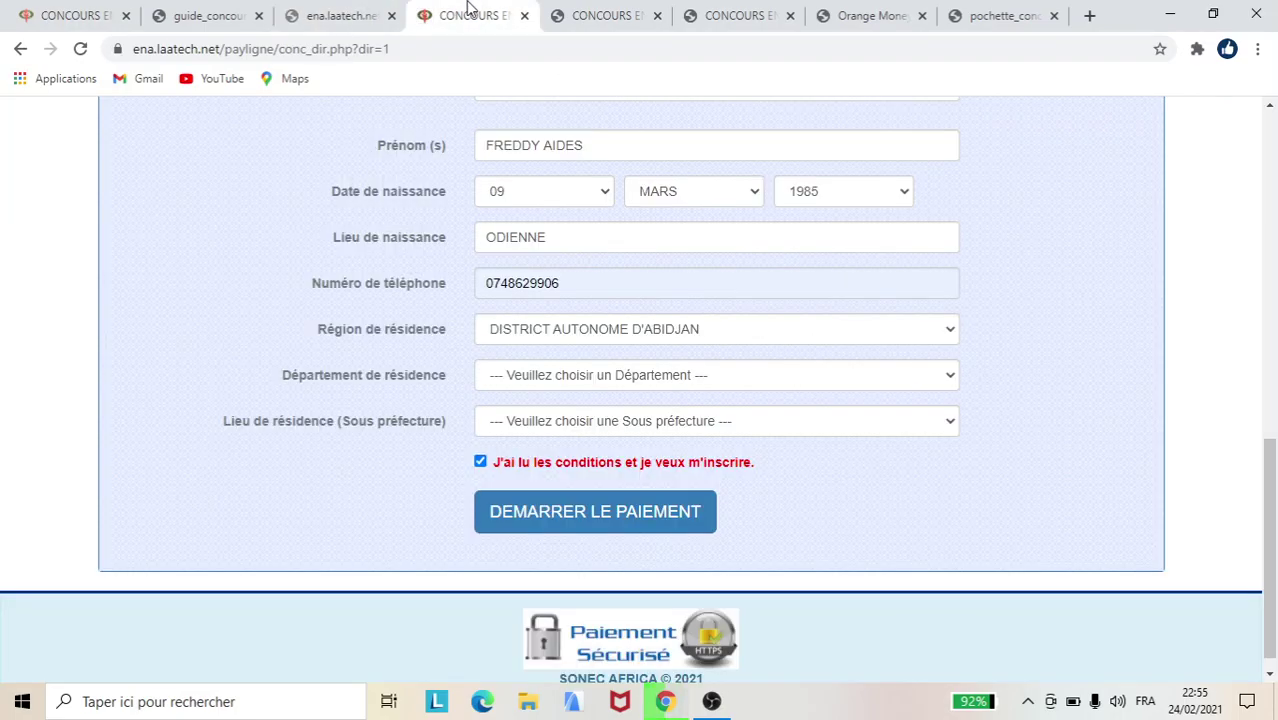
Review the competition and diploma section from its beginning, checking the Bac type choices and the Bac number field
{"action": "left_click_drag", "start_coordinate": [1273, 528], "coordinate": [1275, 53]}
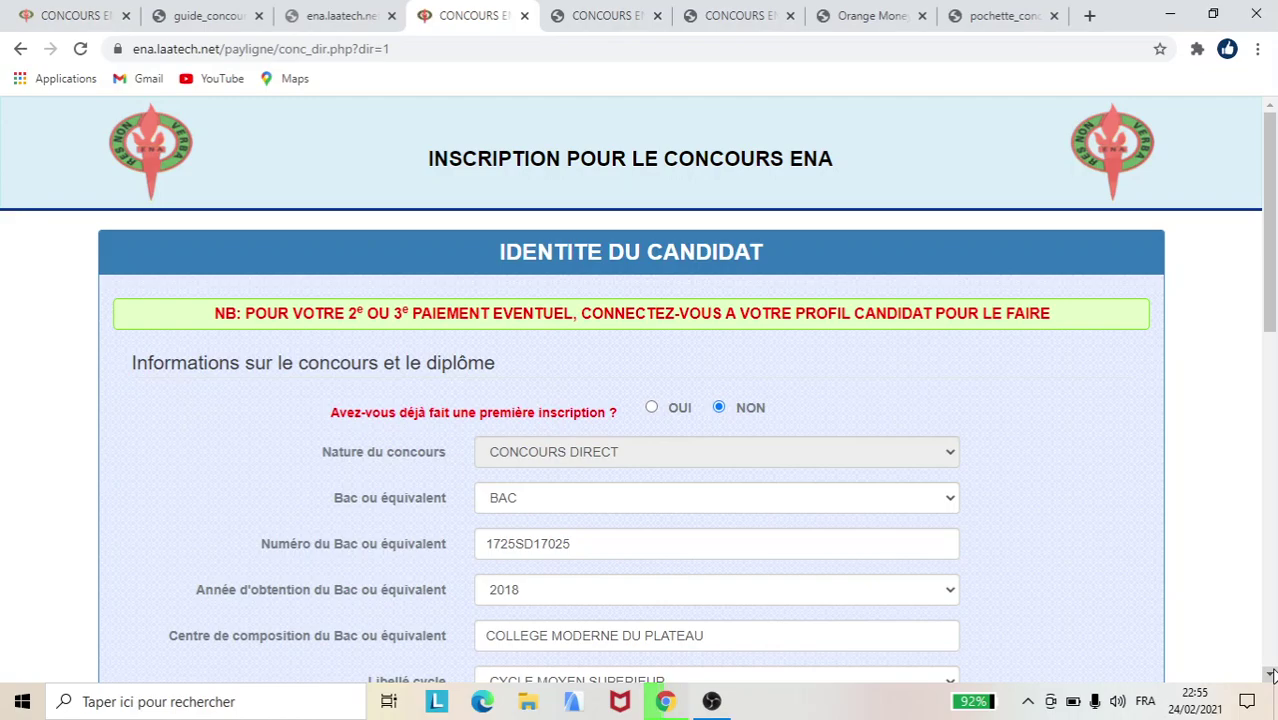
{"action": "scroll", "coordinate": [1270, 674], "scroll_direction": "down", "scroll_amount": 3}
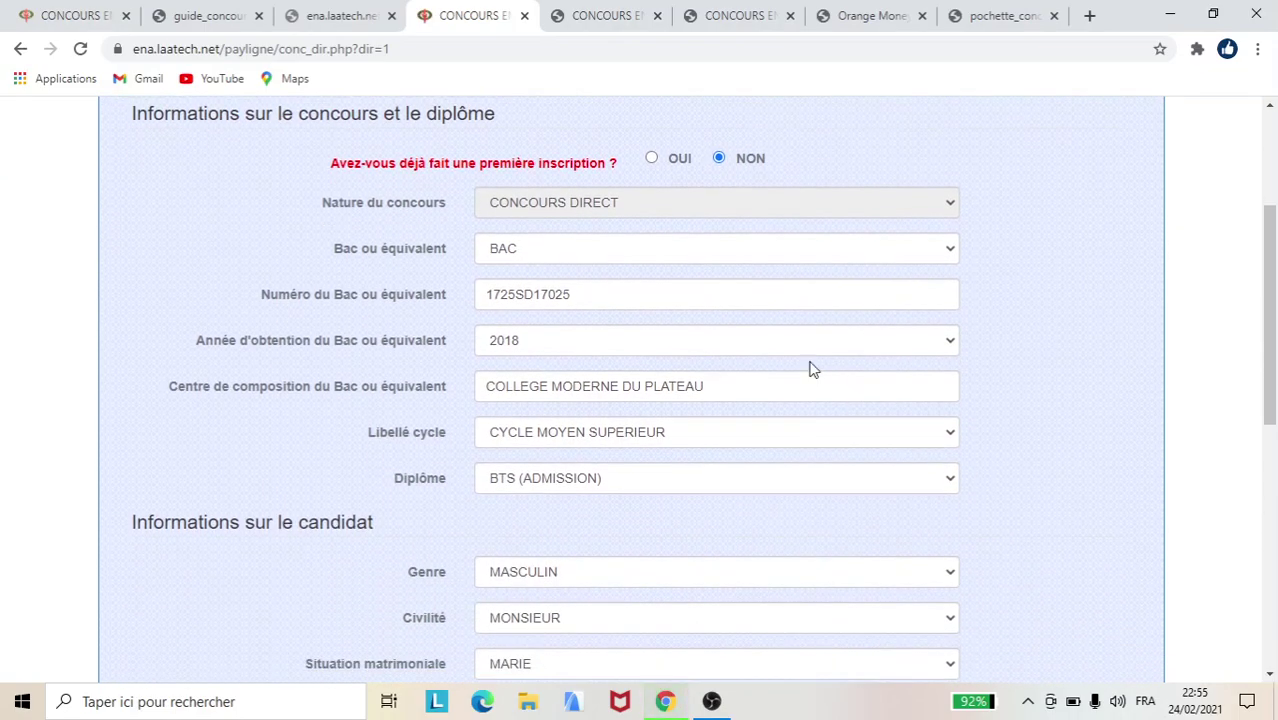
{"action": "left_click", "coordinate": [545, 262]}
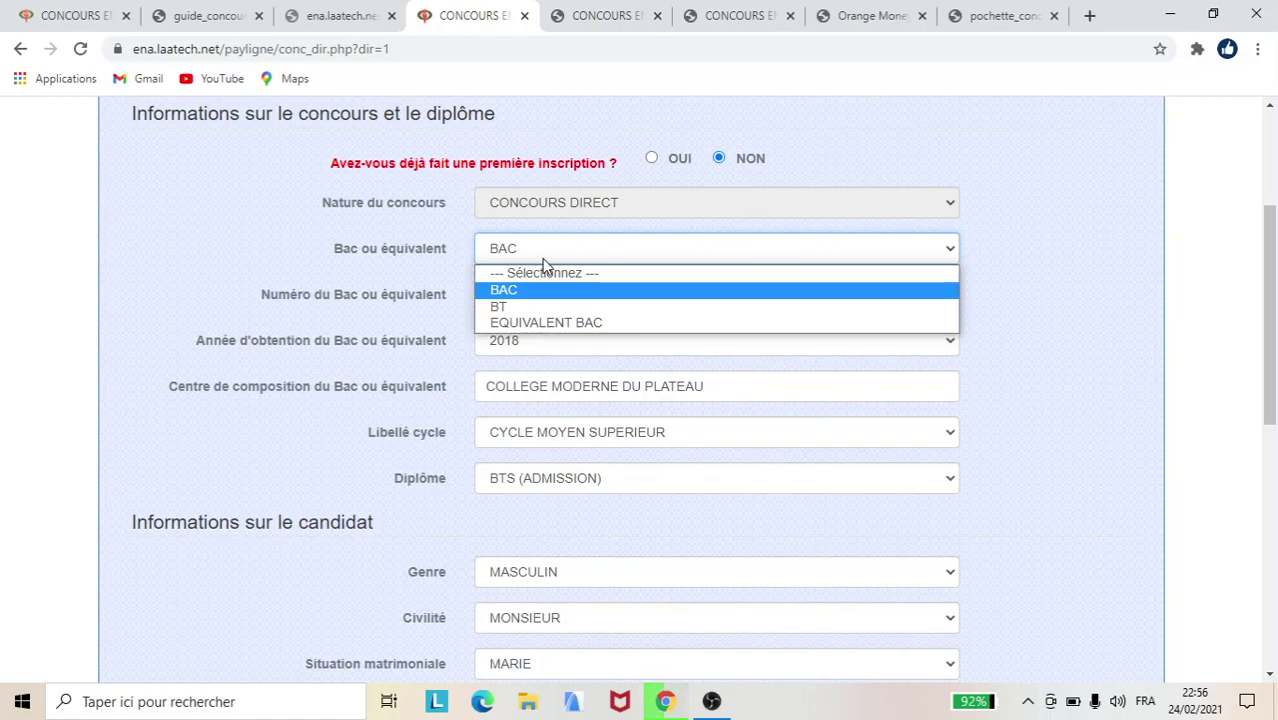
{"action": "left_click", "coordinate": [543, 259]}
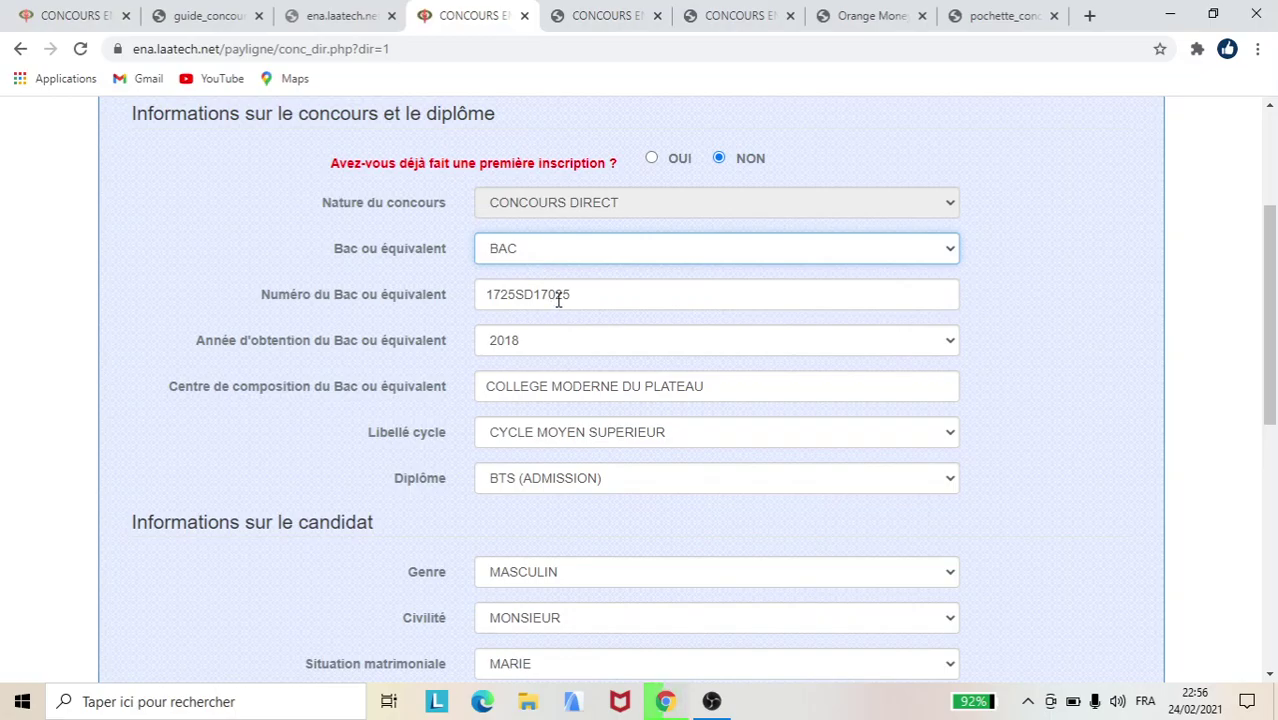
{"action": "left_click", "coordinate": [602, 308]}
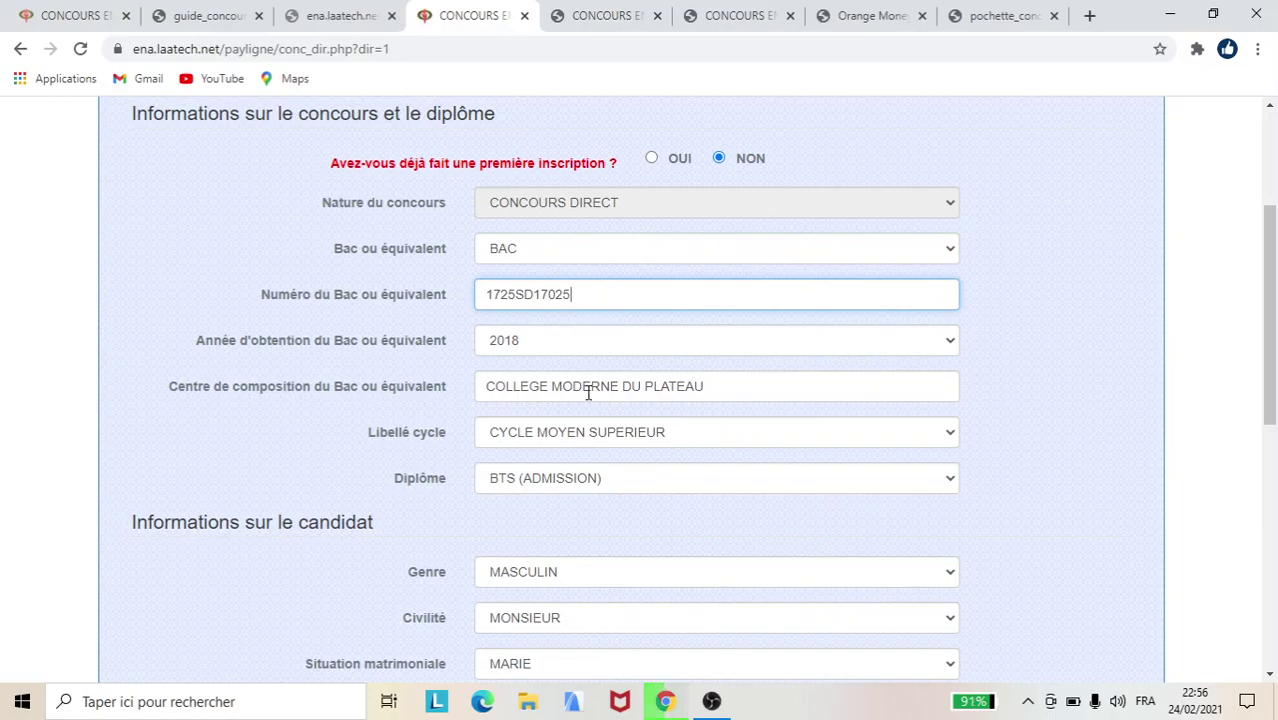
Examine the available choices for the cycle and the diploma, keeping CYCLE MOYEN SUPERIEUR and BTS (ADMISSION)
{"action": "left_click", "coordinate": [614, 437]}
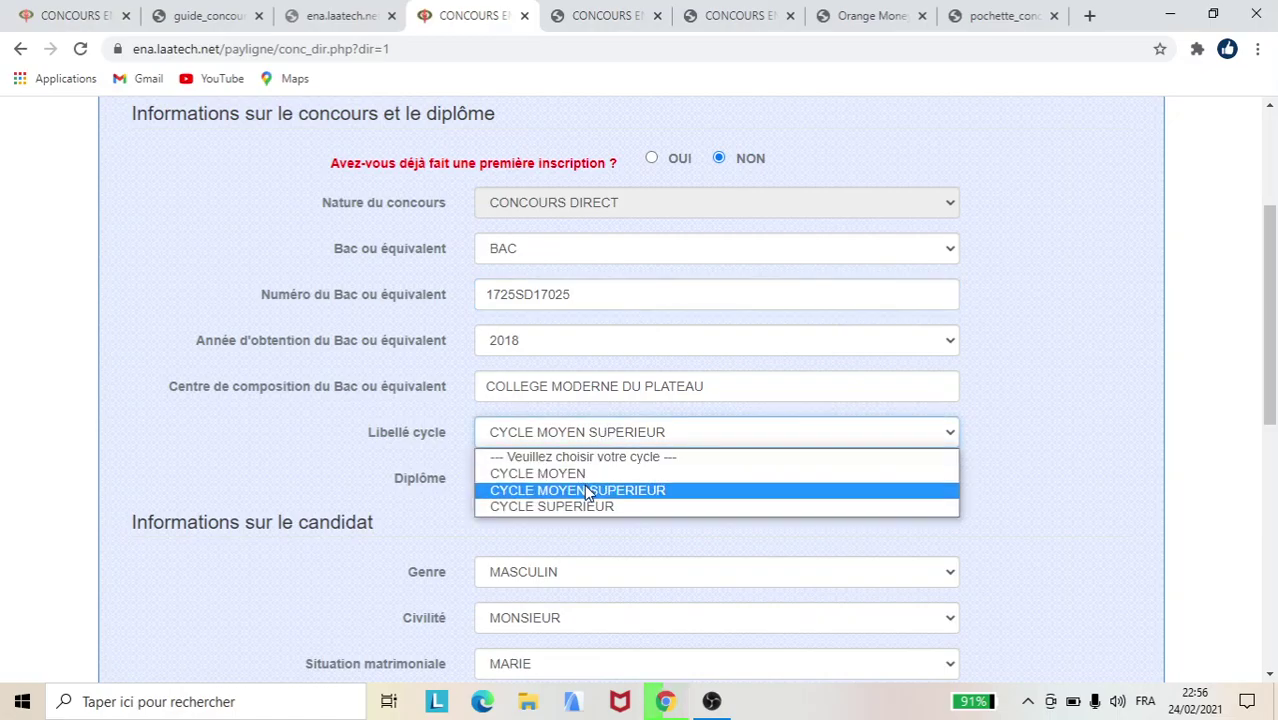
{"action": "left_click", "coordinate": [475, 519]}
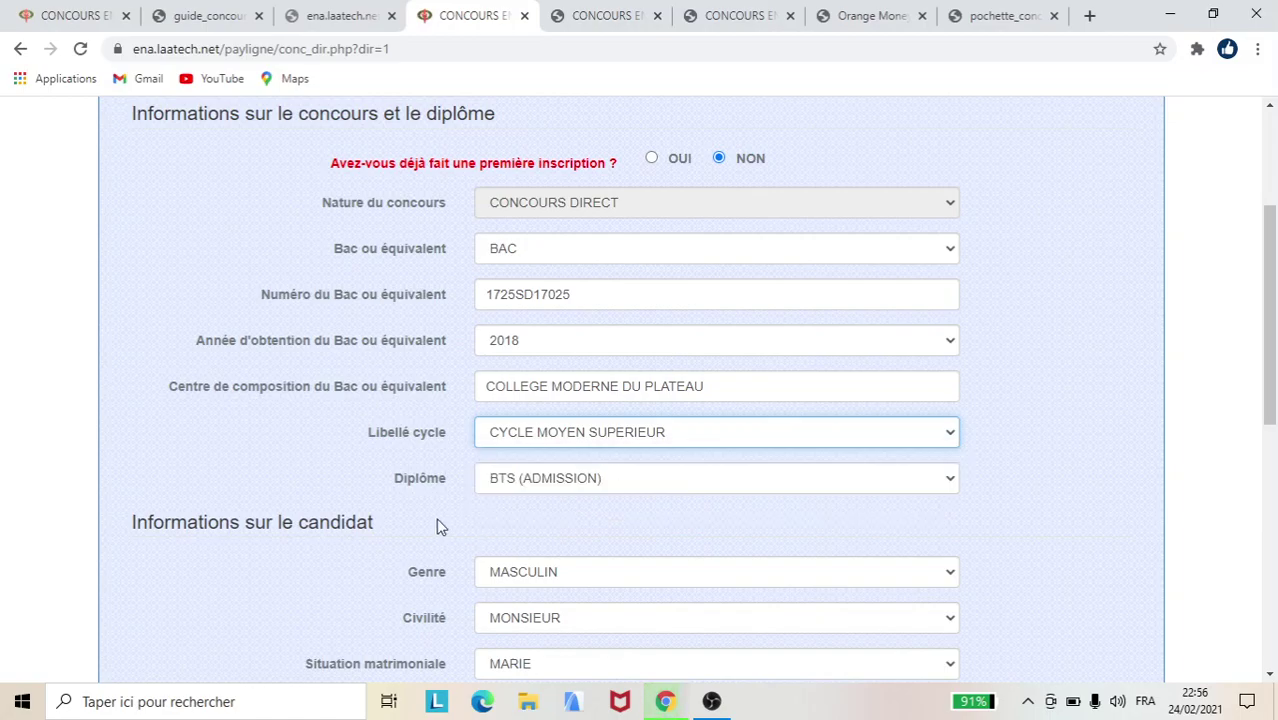
{"action": "left_click", "coordinate": [652, 478]}
{"action": "left_click", "coordinate": [652, 478]}
{"action": "left_click", "coordinate": [652, 478]}
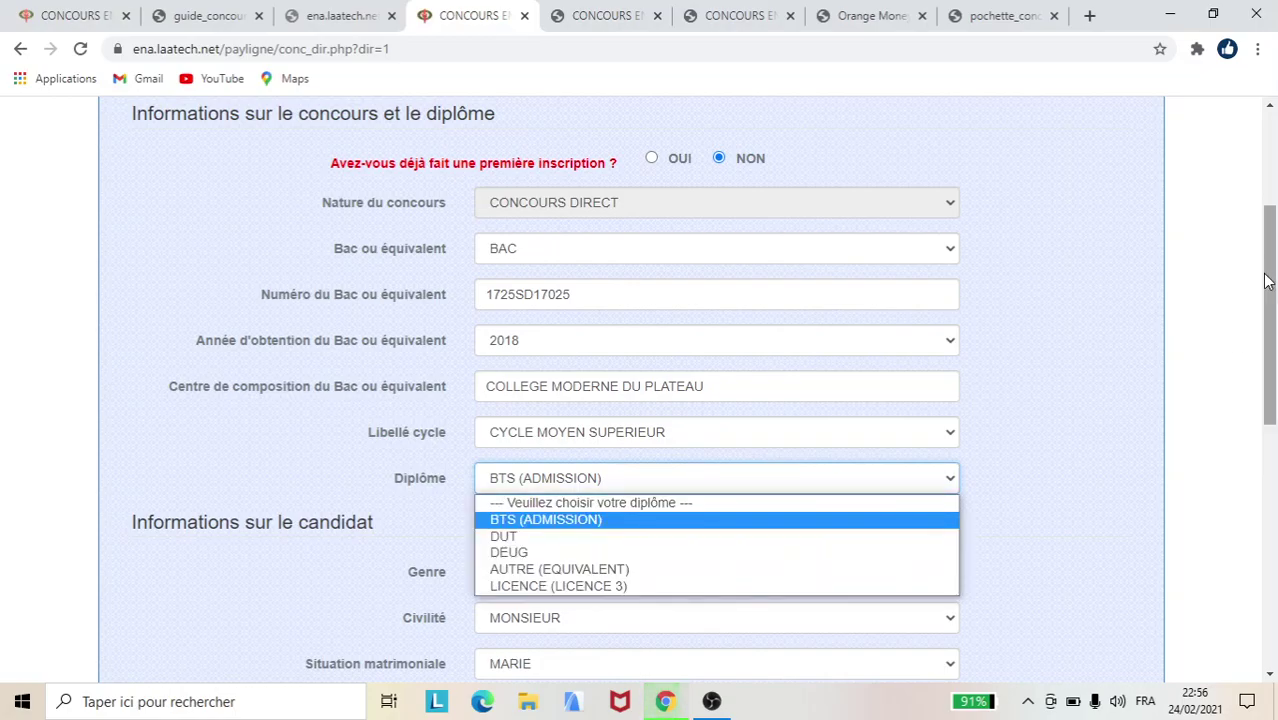
{"action": "left_click", "coordinate": [1025, 405]}
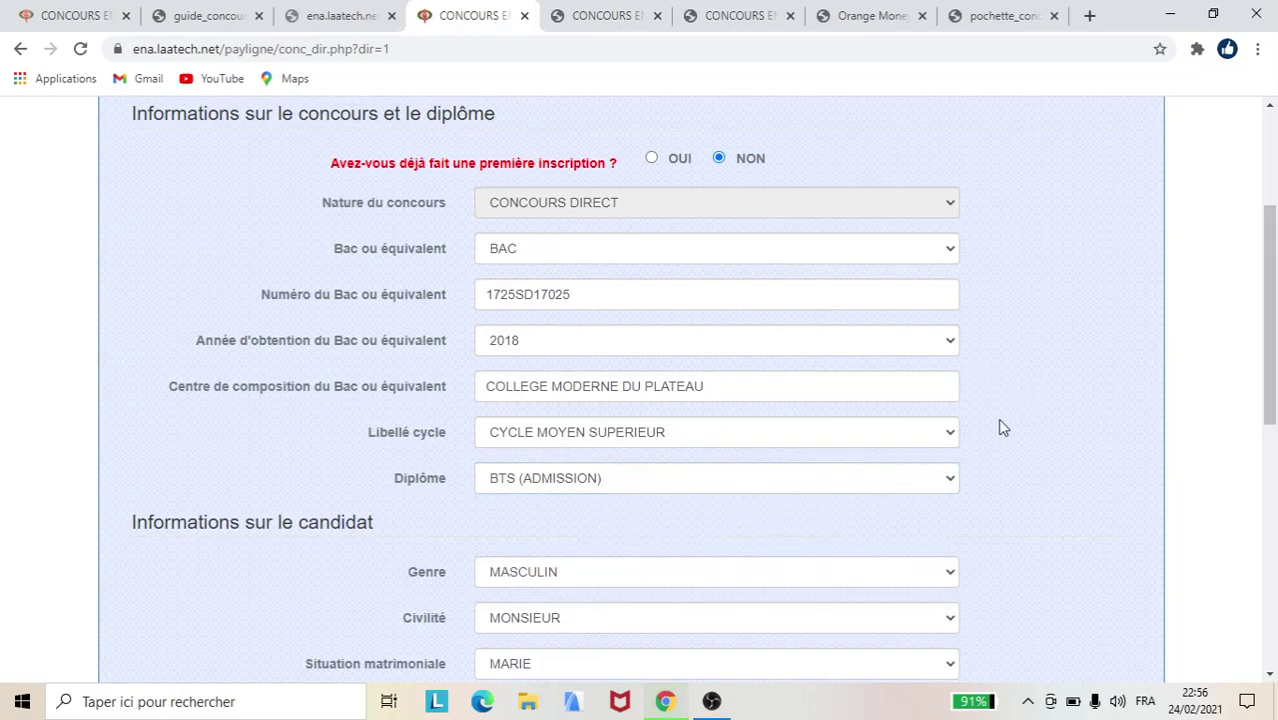
Review the candidate information section, checking the civility and marital status choices
{"action": "left_click_drag", "start_coordinate": [1267, 205], "coordinate": [1274, 233]}
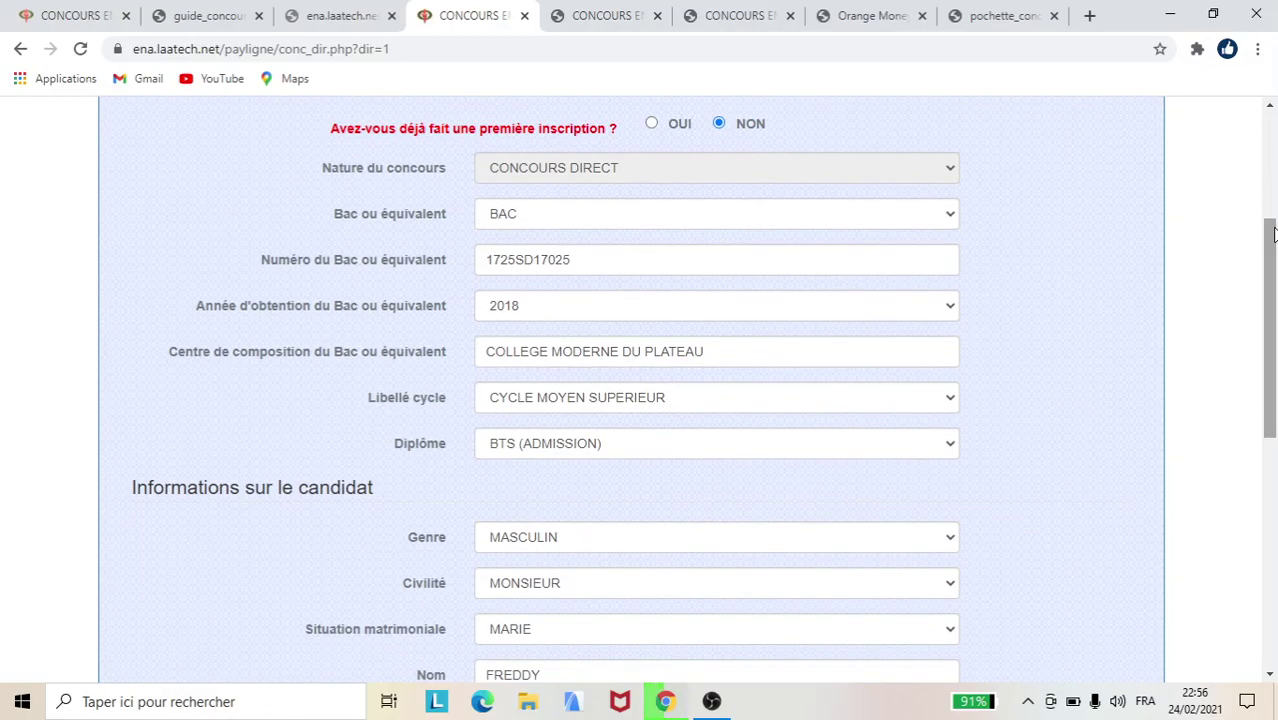
{"action": "left_click_drag", "start_coordinate": [1273, 445], "coordinate": [1274, 539]}
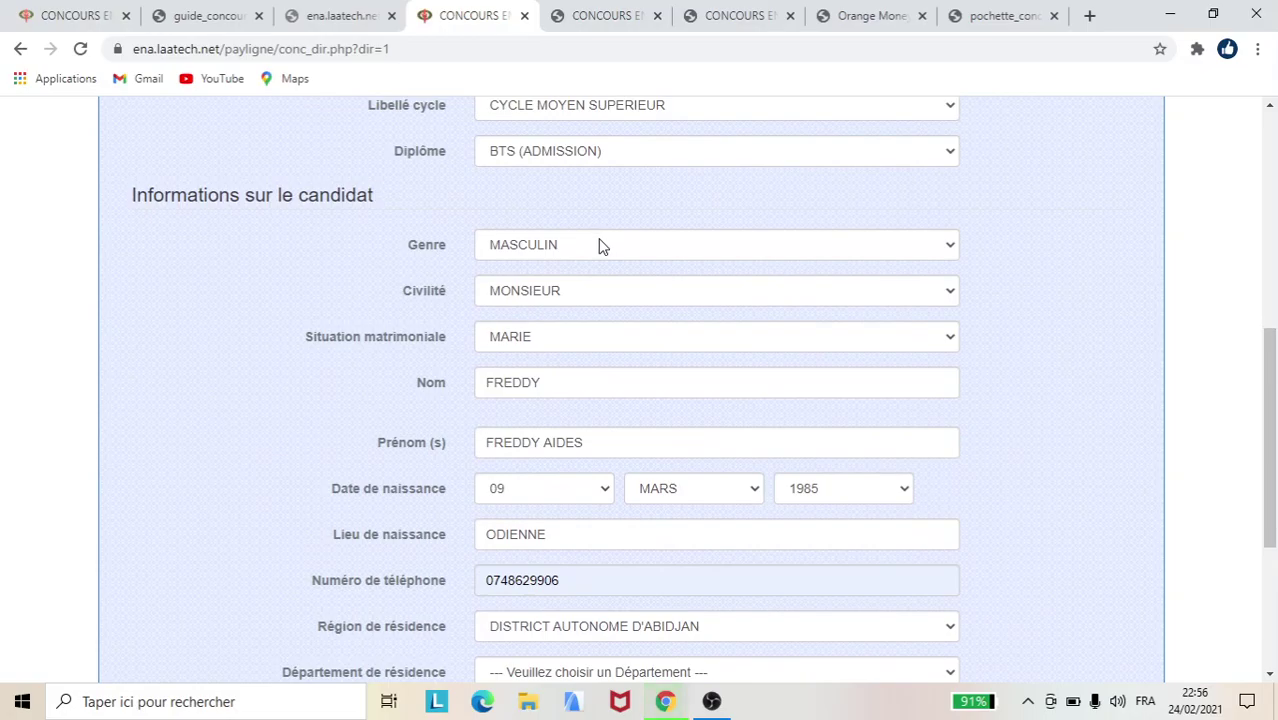
{"action": "left_click", "coordinate": [593, 288]}
{"action": "left_click", "coordinate": [593, 288]}
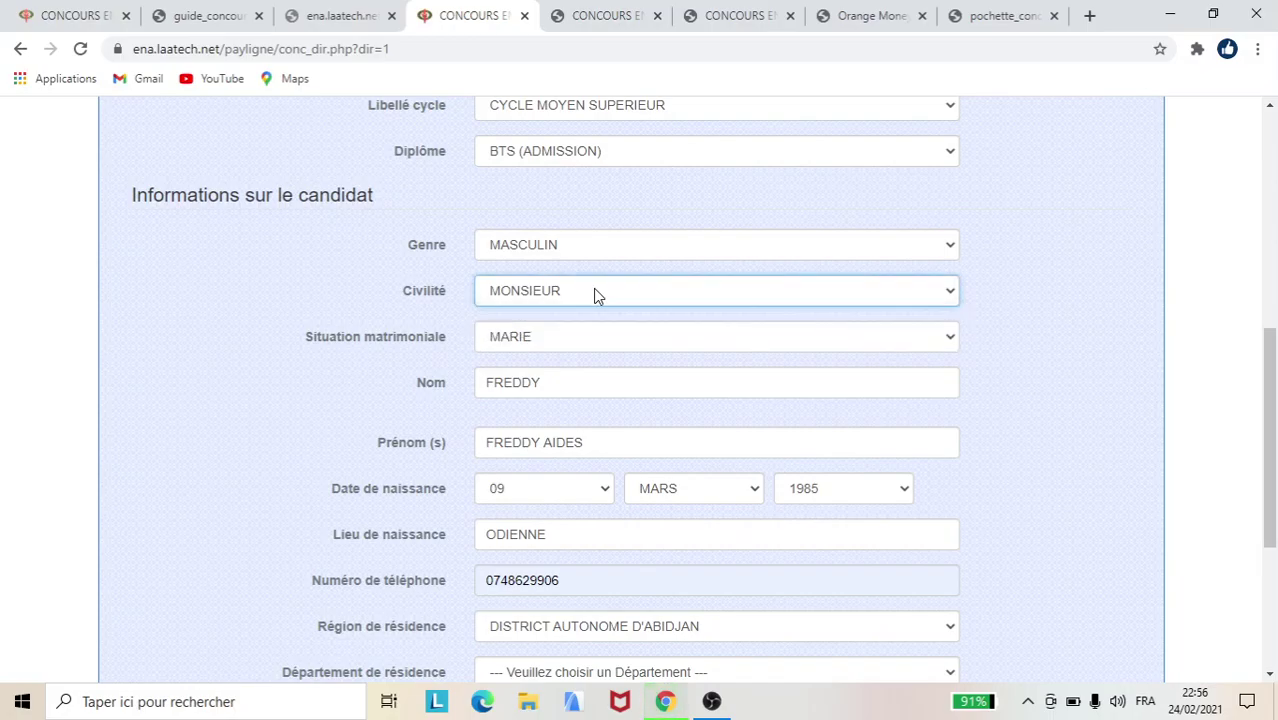
{"action": "left_click", "coordinate": [573, 346]}
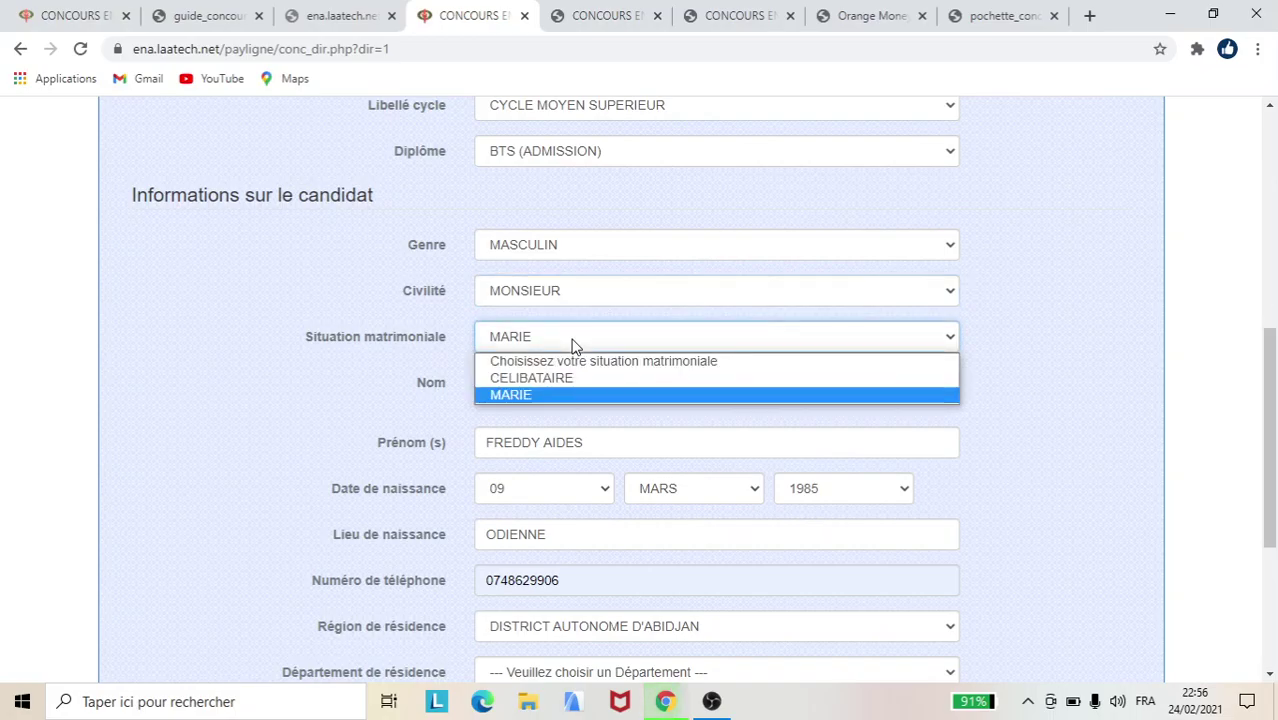
{"action": "left_click", "coordinate": [573, 346]}
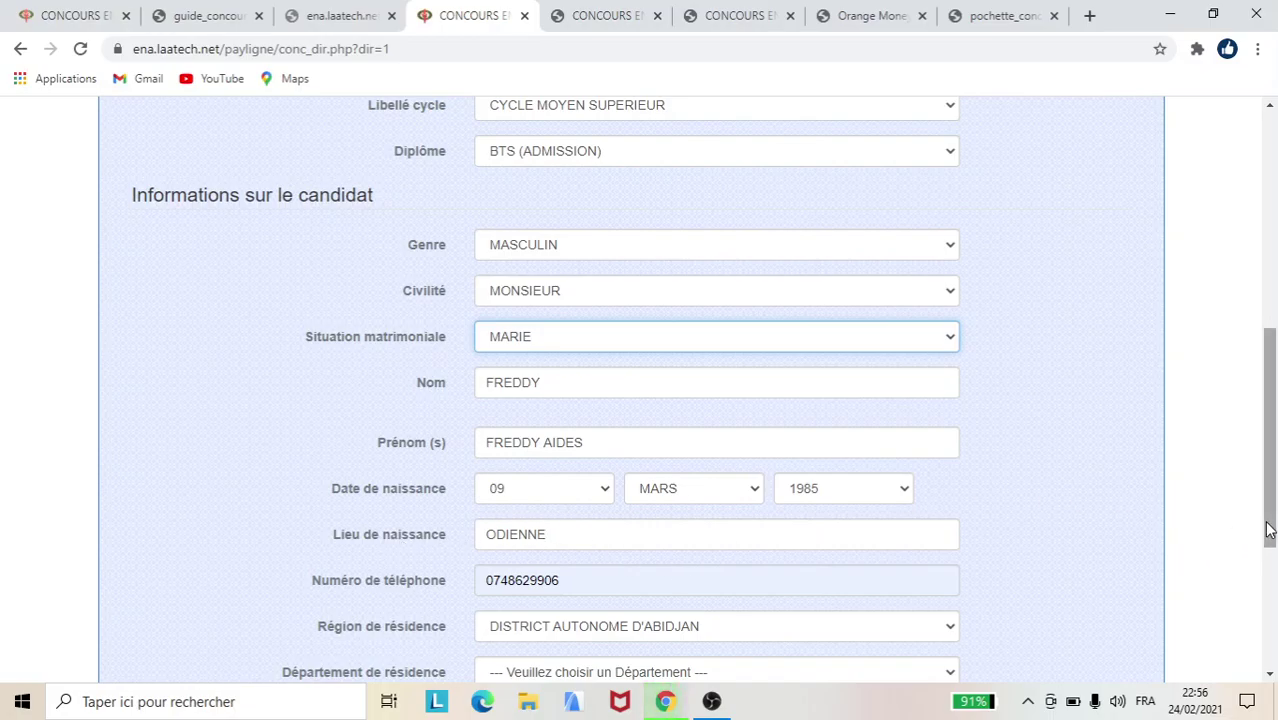
Keep DISTRICT AUTONOME D'ABIDJAN as the region of residence and set the department of residence to ABIDJAN
{"action": "left_click_drag", "start_coordinate": [1268, 530], "coordinate": [1275, 581]}
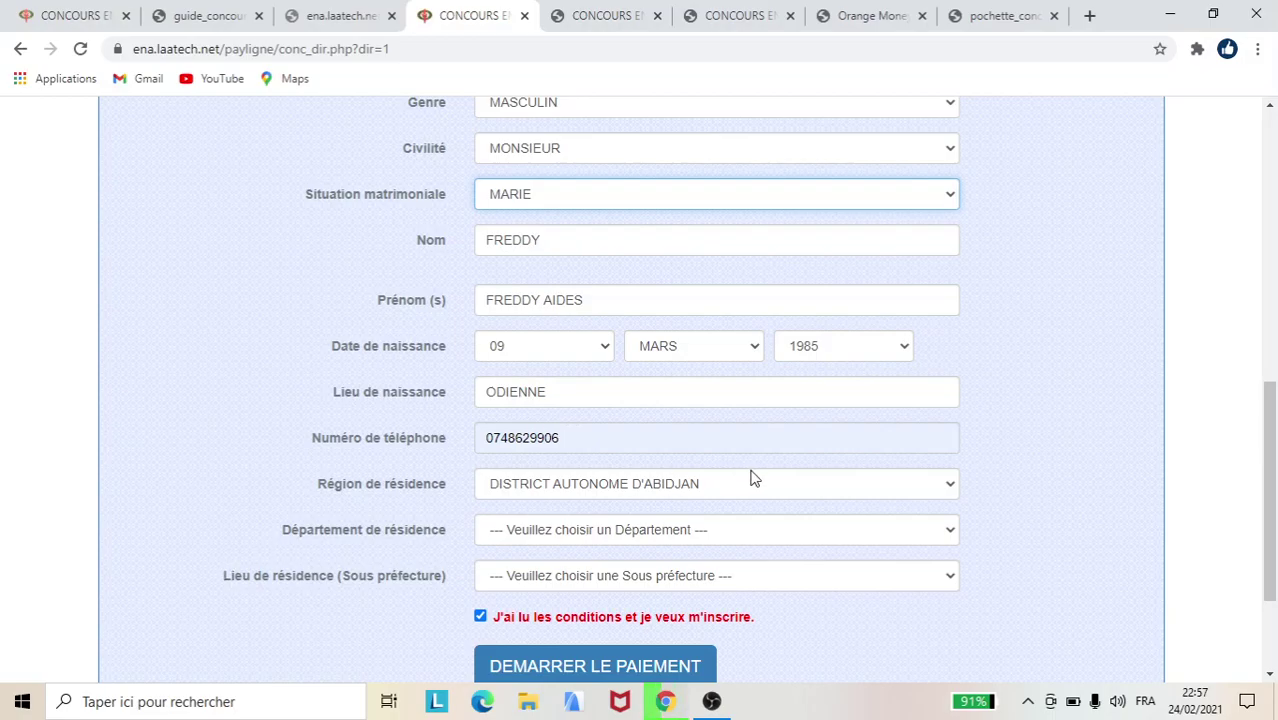
{"action": "left_click", "coordinate": [707, 482]}
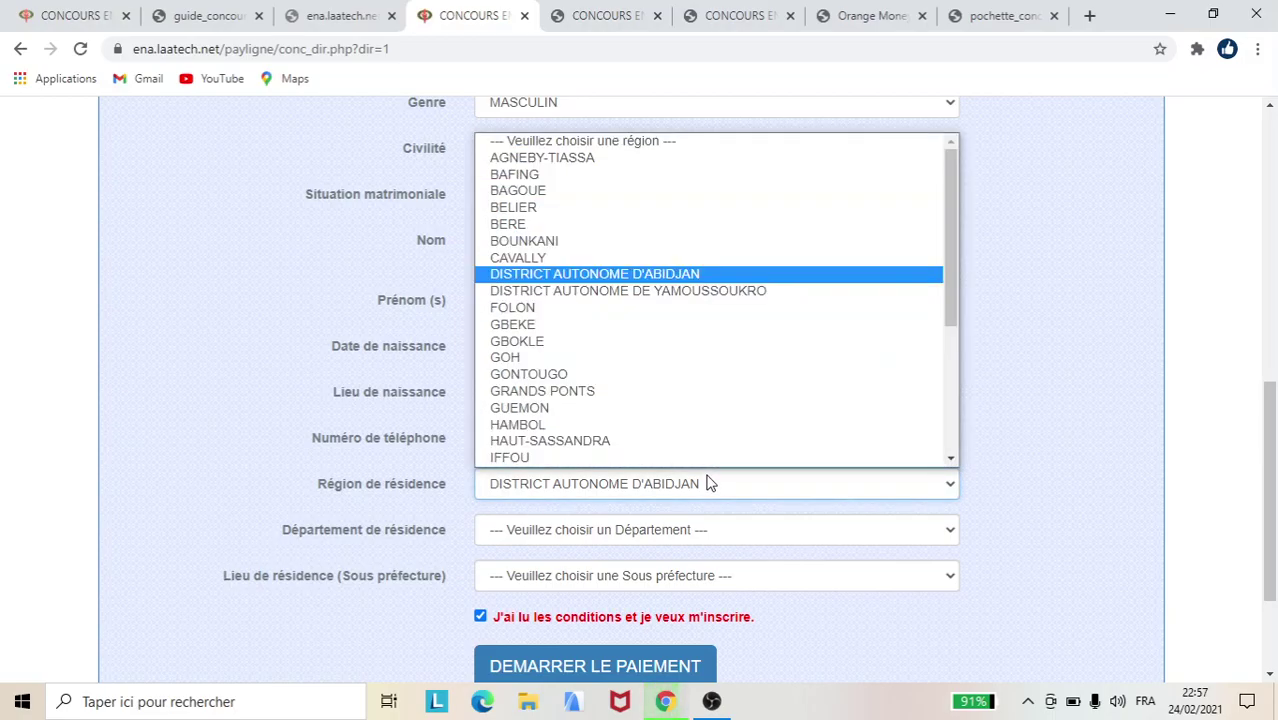
{"action": "left_click", "coordinate": [707, 483]}
{"action": "left_click", "coordinate": [620, 535]}
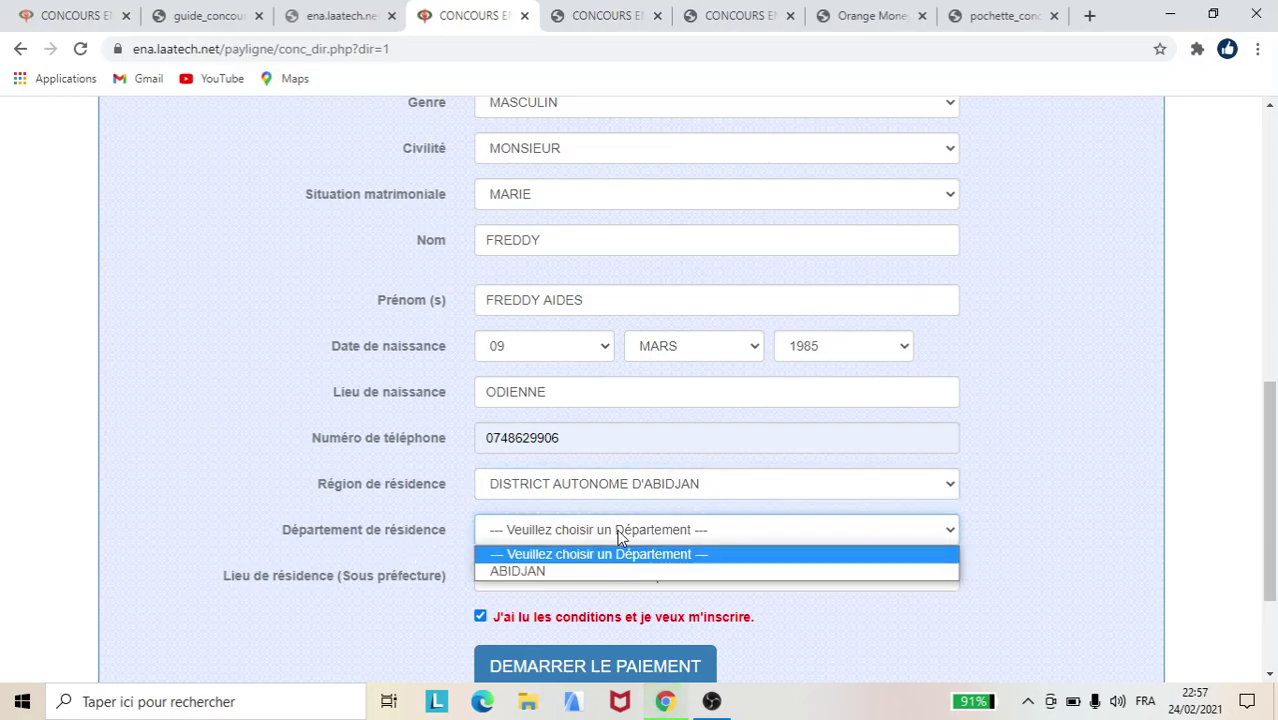
{"action": "left_click", "coordinate": [620, 571]}
Check the choices for the sub-prefecture of residence and view the end of the form with the payment start option
{"action": "left_click", "coordinate": [620, 577]}
{"action": "left_click", "coordinate": [620, 577]}
{"action": "left_click", "coordinate": [620, 577]}
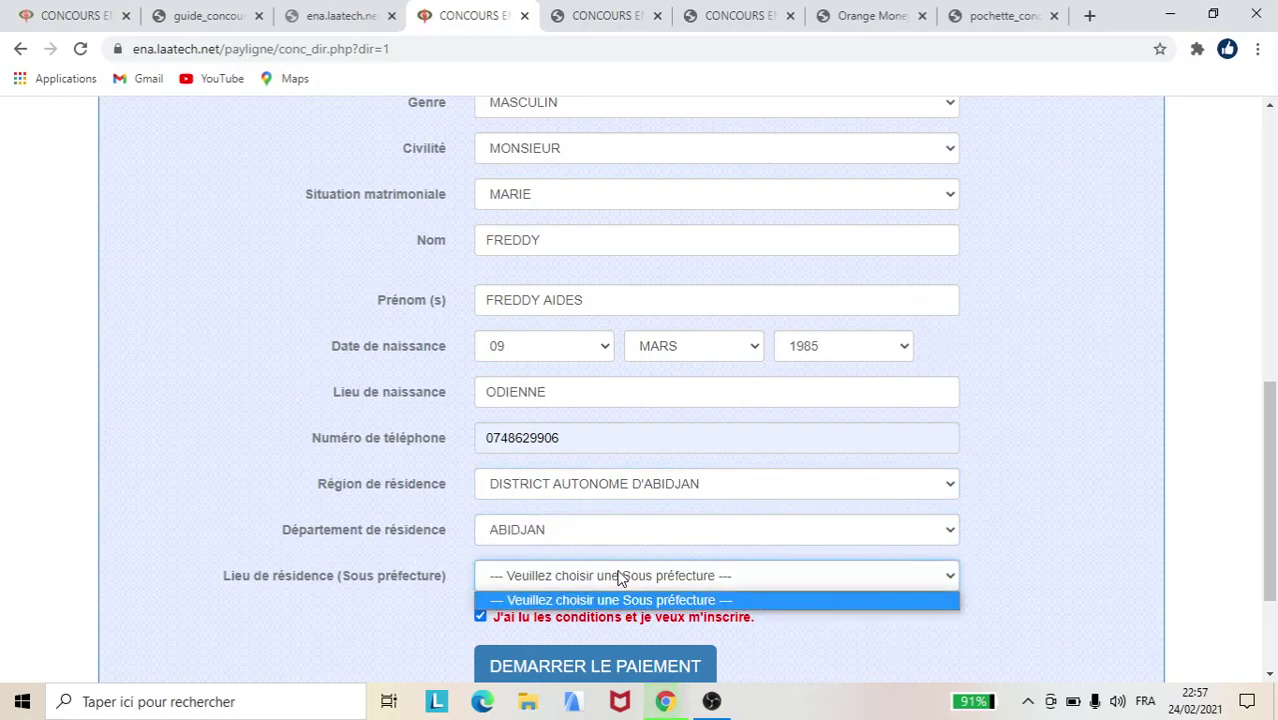
{"action": "left_click", "coordinate": [620, 577]}
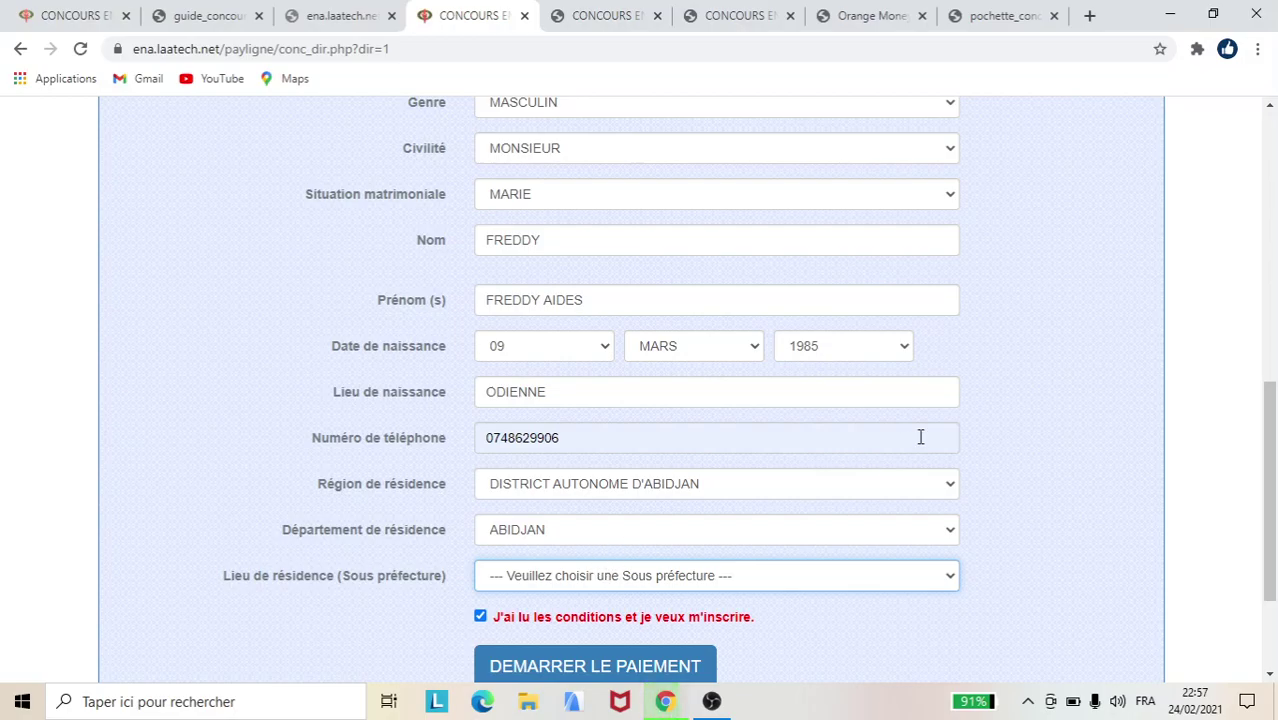
{"action": "left_click_drag", "start_coordinate": [1267, 420], "coordinate": [1275, 490]}
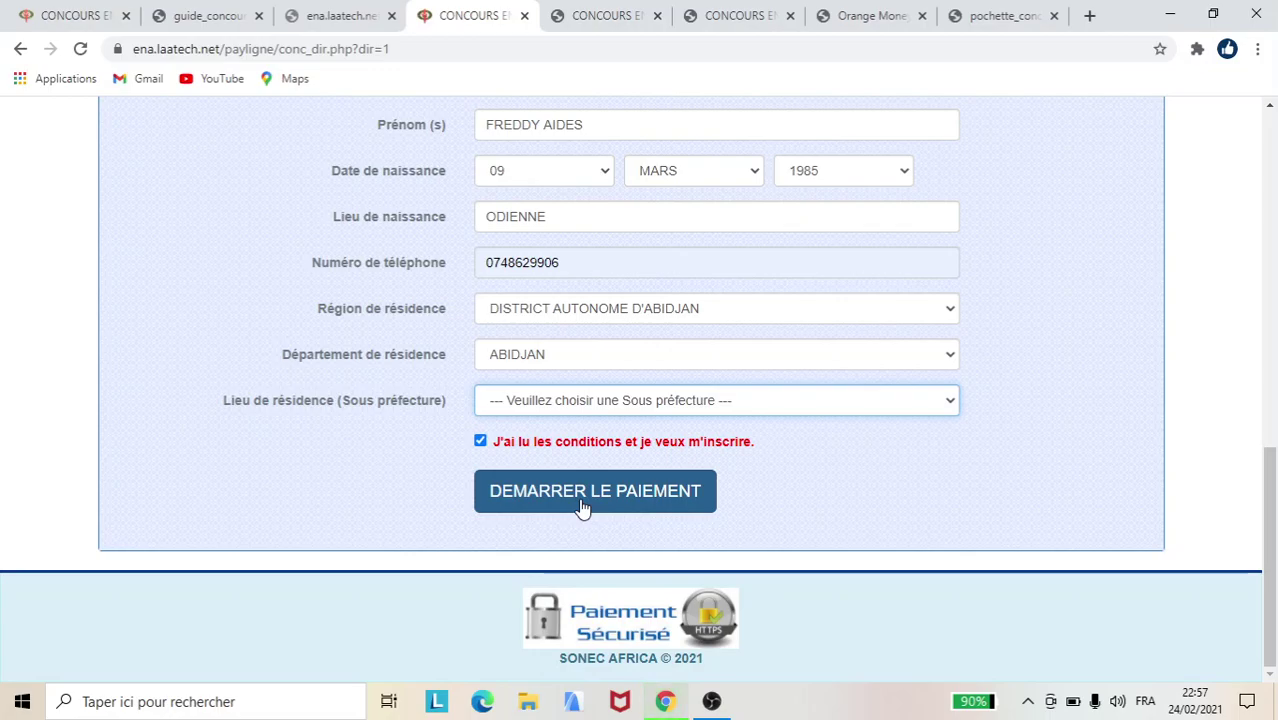
Switch to the registration payment form tab and examine the candidate summary and the payment phone number field
{"action": "left_click", "coordinate": [590, 15]}
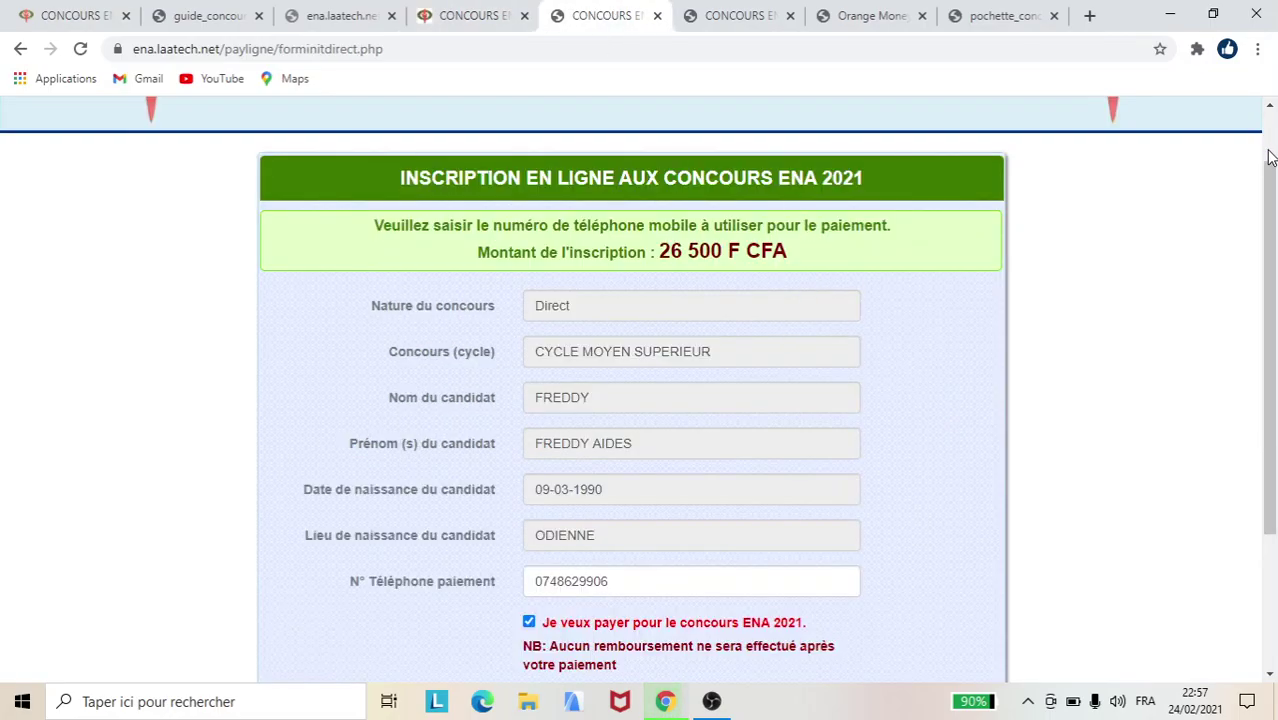
{"action": "left_click_drag", "start_coordinate": [1270, 220], "coordinate": [1276, 305]}
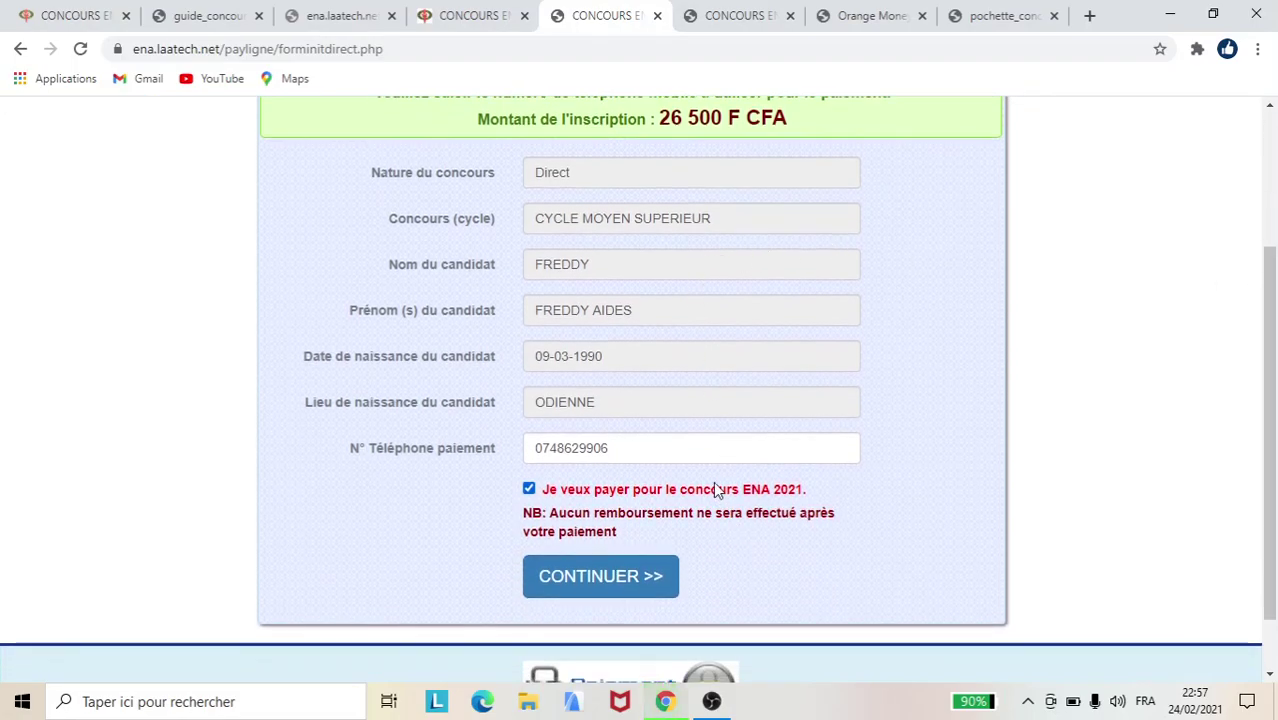
{"action": "left_click", "coordinate": [688, 447]}
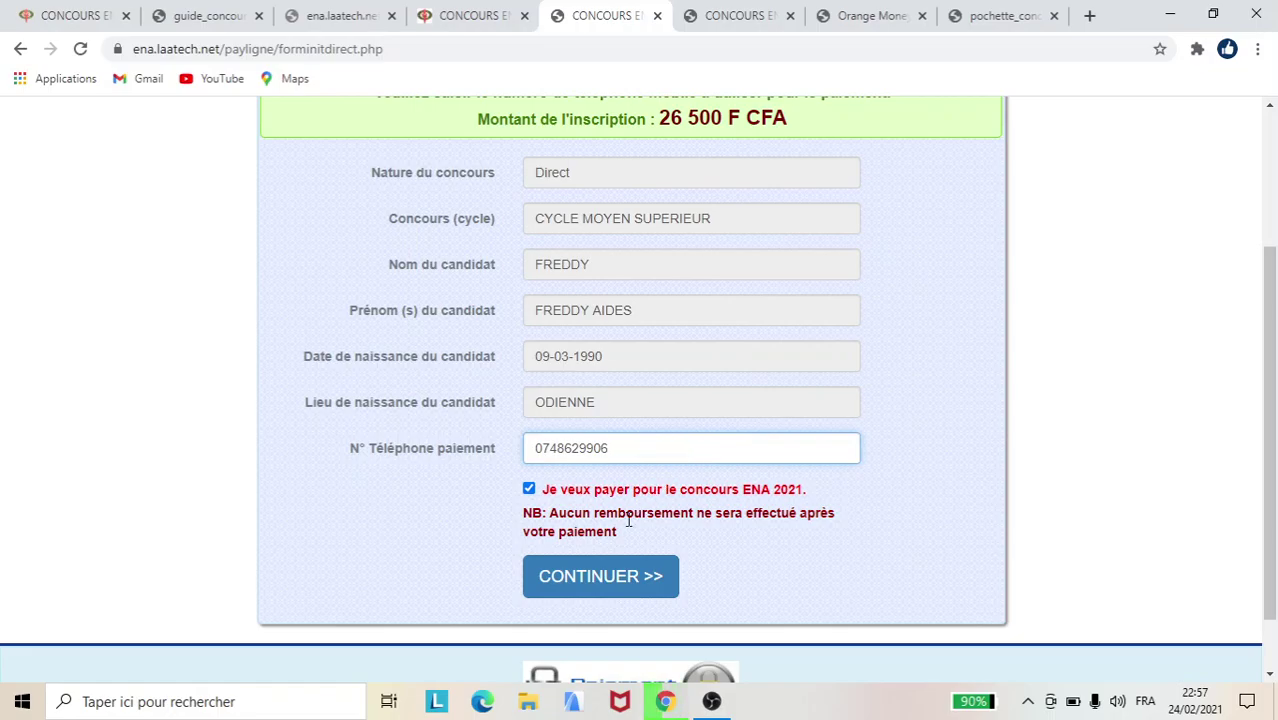
View the Orange Money confirmation tab and the Orange Money payment tab, checking the phone number and authorization code fields
{"action": "left_click", "coordinate": [712, 12]}
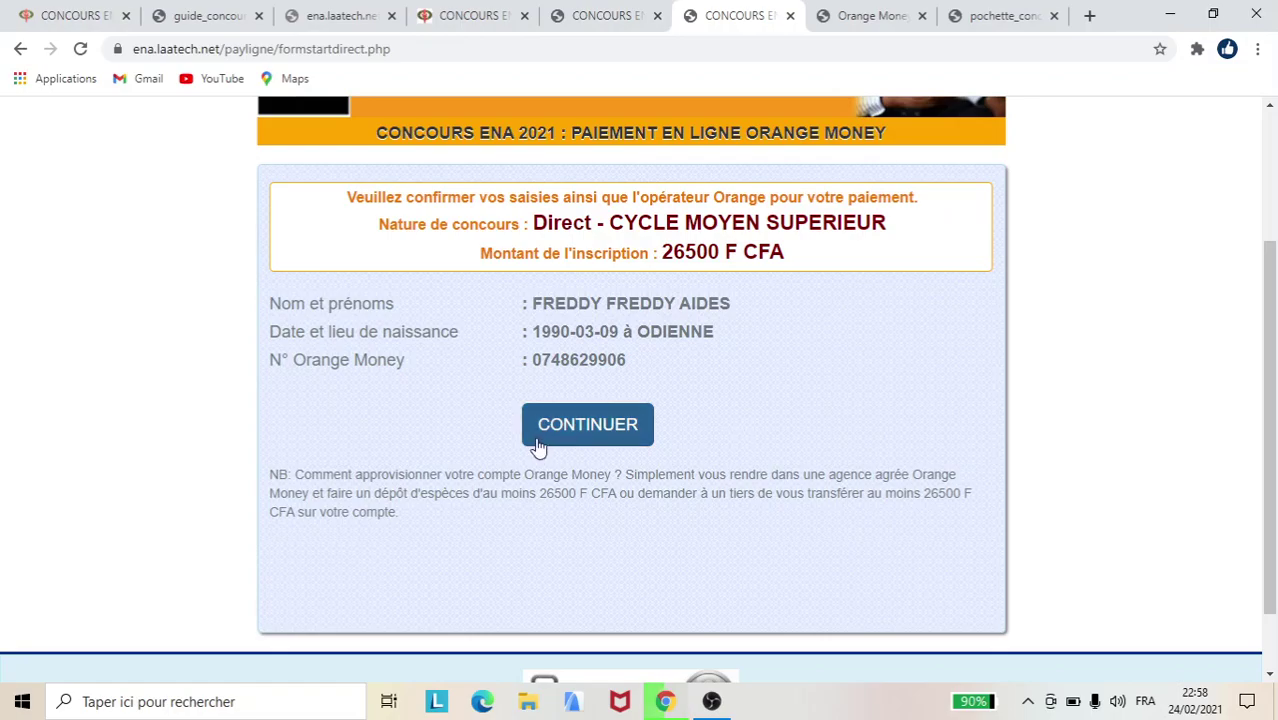
{"action": "left_click", "coordinate": [880, 12]}
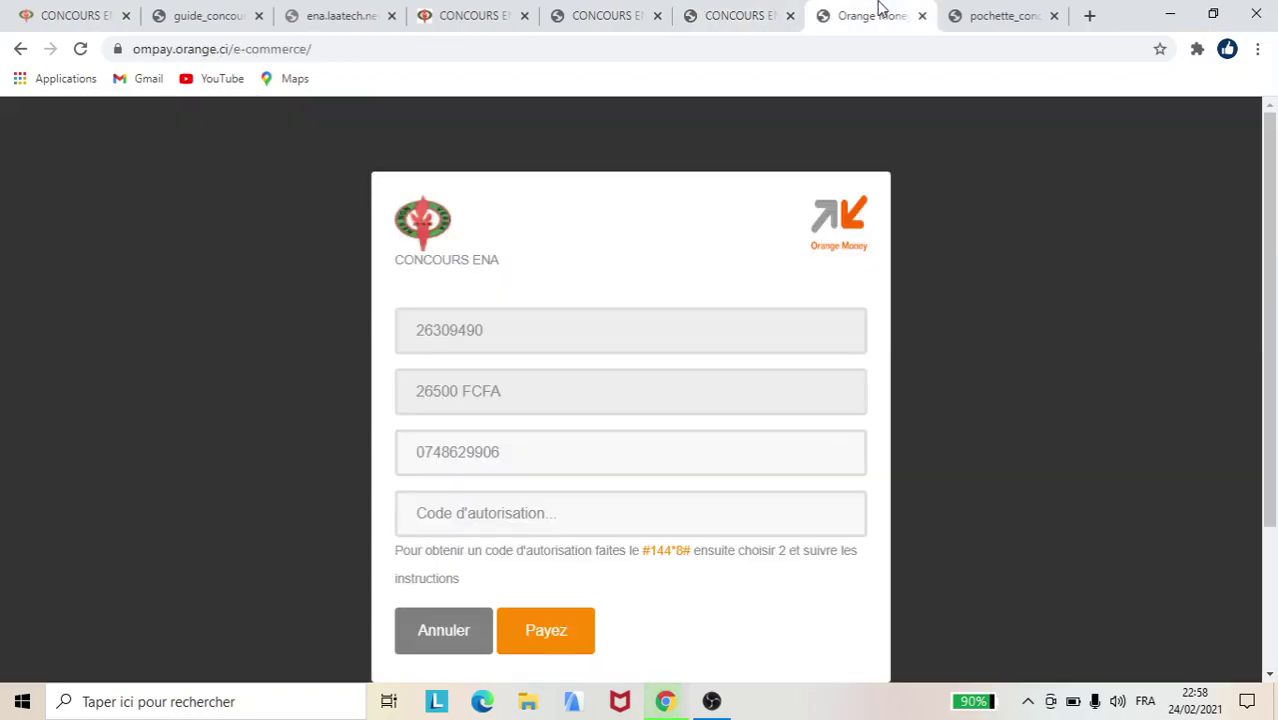
{"action": "left_click_drag", "start_coordinate": [1272, 135], "coordinate": [1273, 183]}
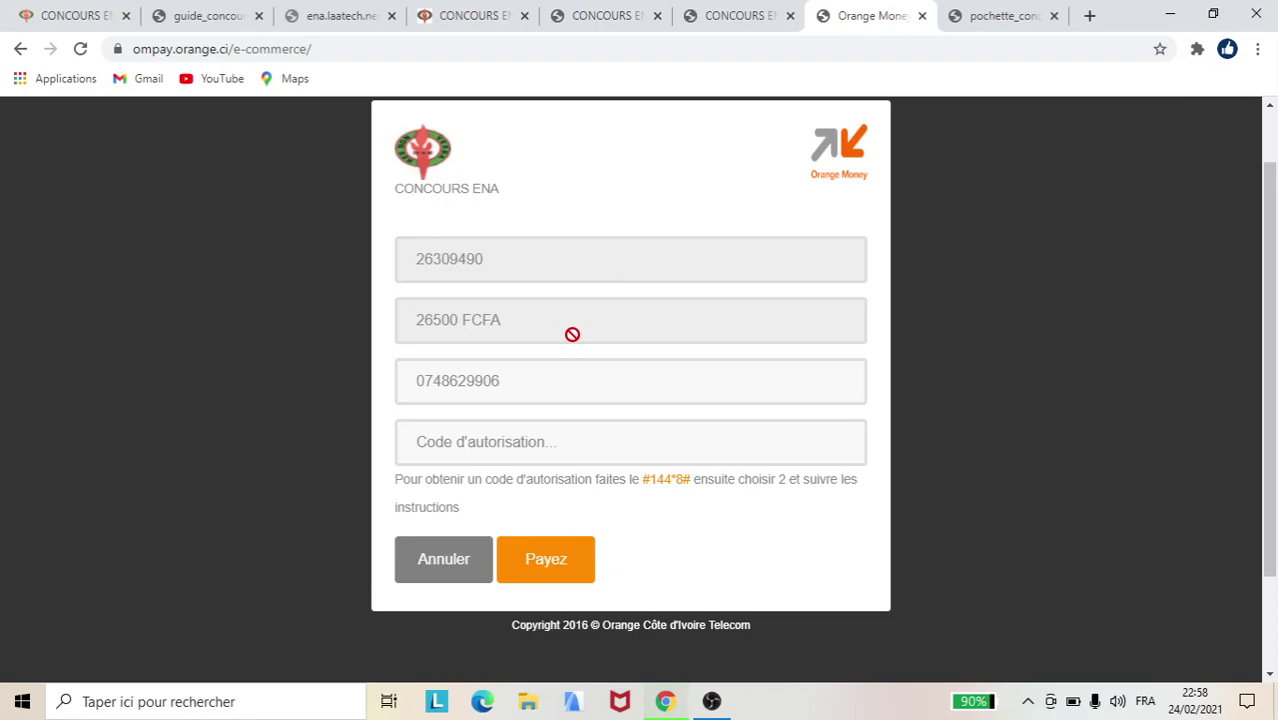
{"action": "left_click", "coordinate": [570, 385]}
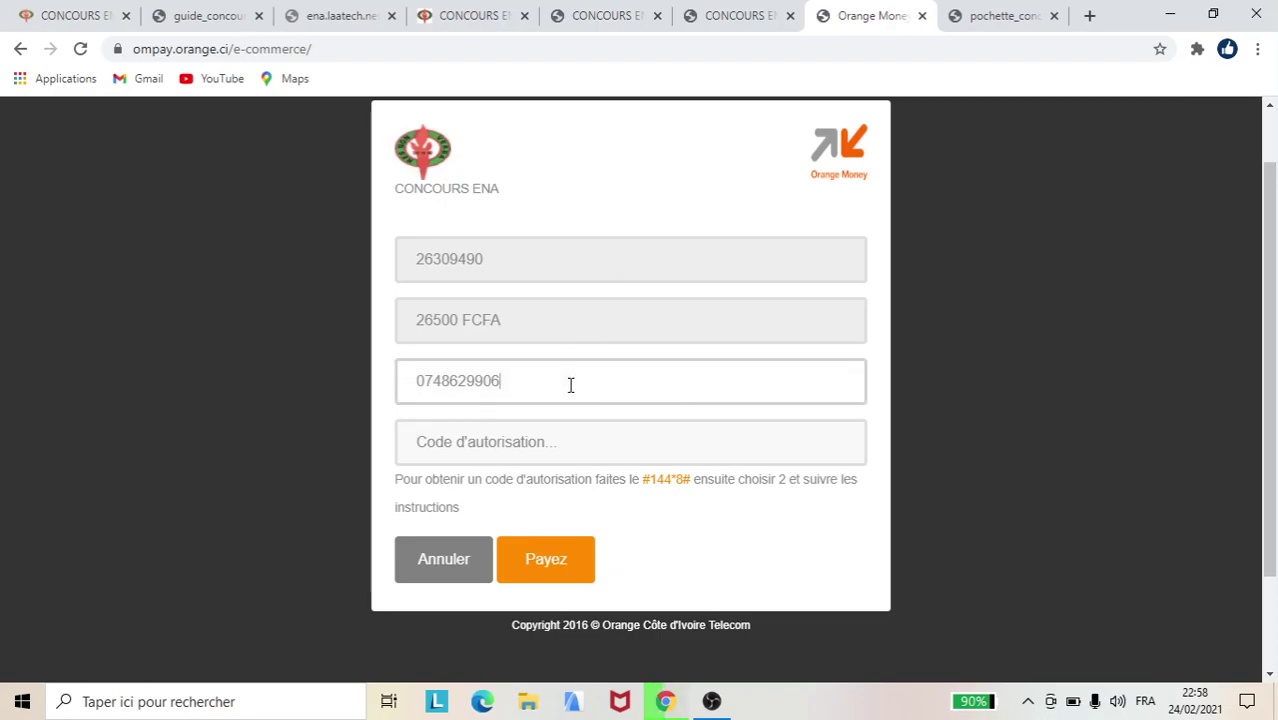
{"action": "left_click", "coordinate": [582, 441]}
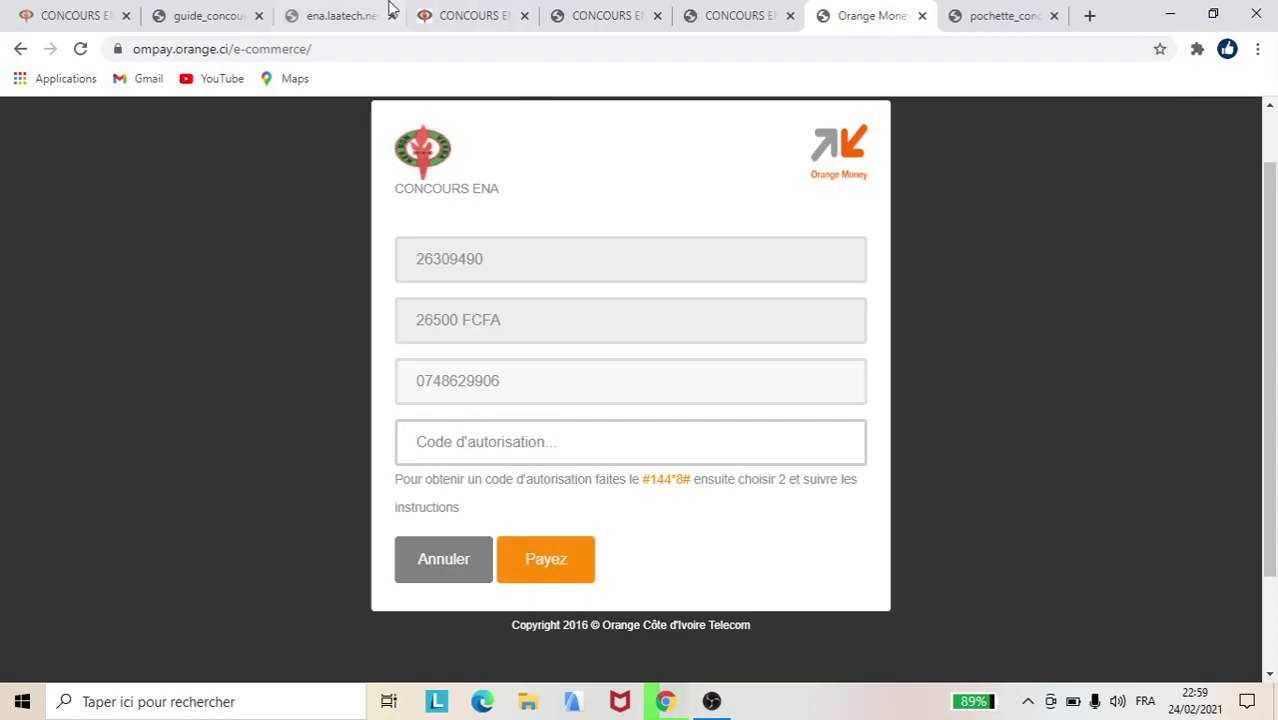
Return to the ENA home page tab to locate the direct competition application pack, and view its PDF, pochette_concours_direct.pdf
{"action": "left_click", "coordinate": [115, 12]}
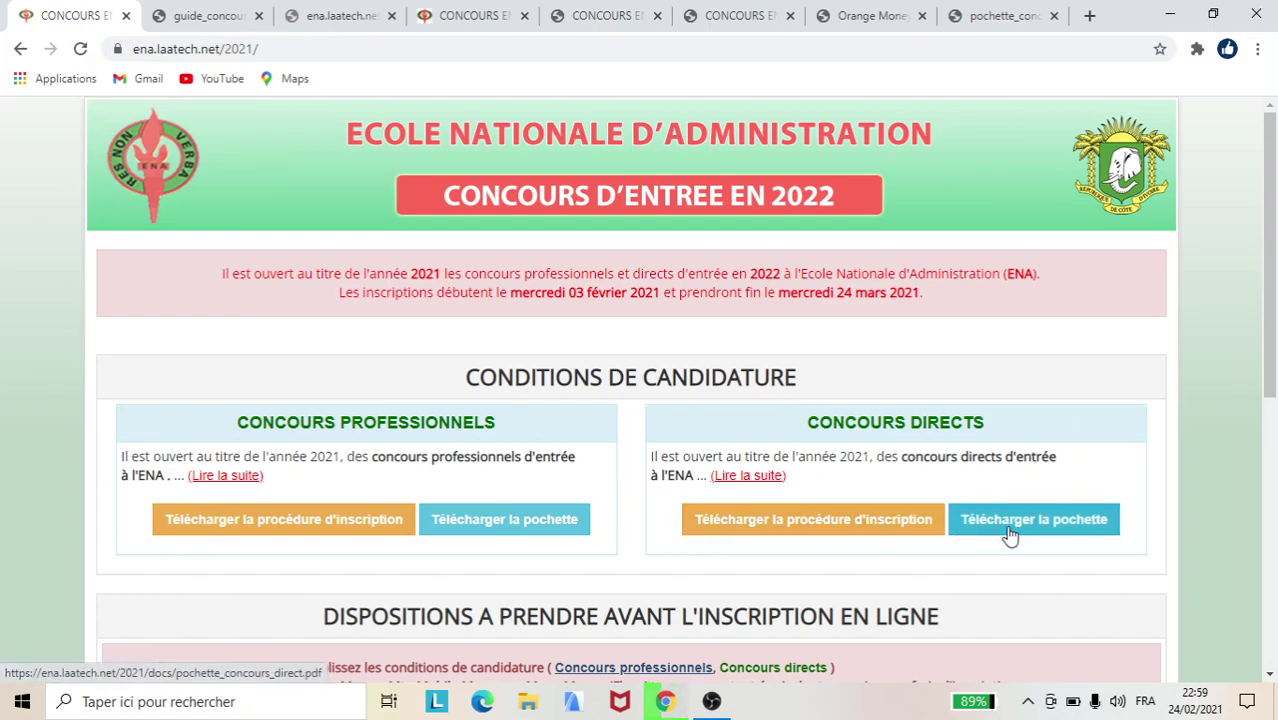
{"action": "left_click", "coordinate": [982, 12]}
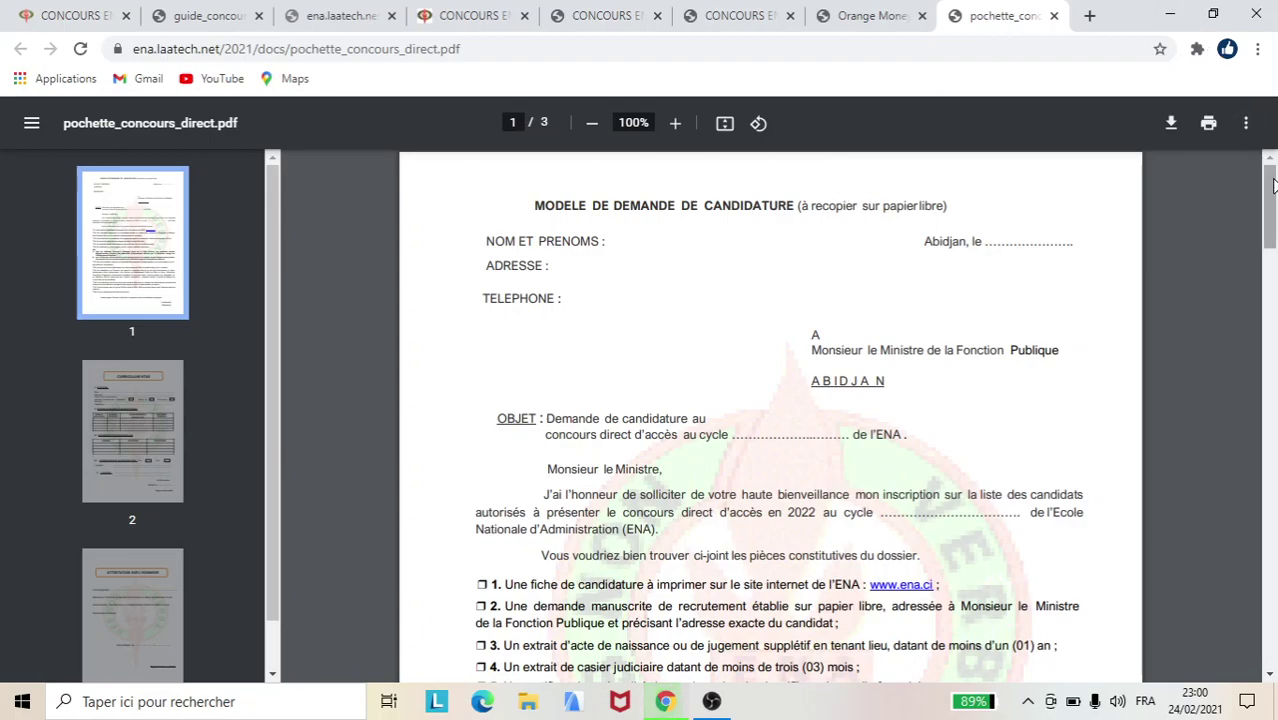
{"action": "left_click_drag", "start_coordinate": [1272, 185], "coordinate": [1272, 194]}
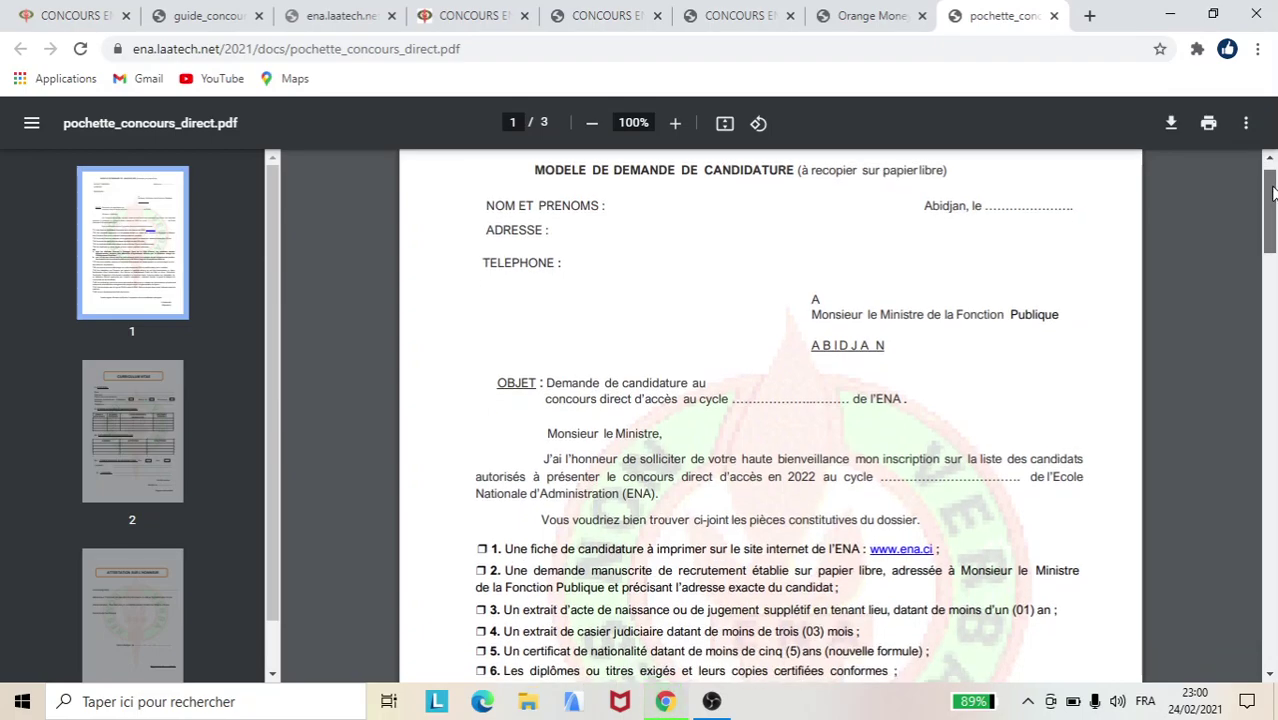